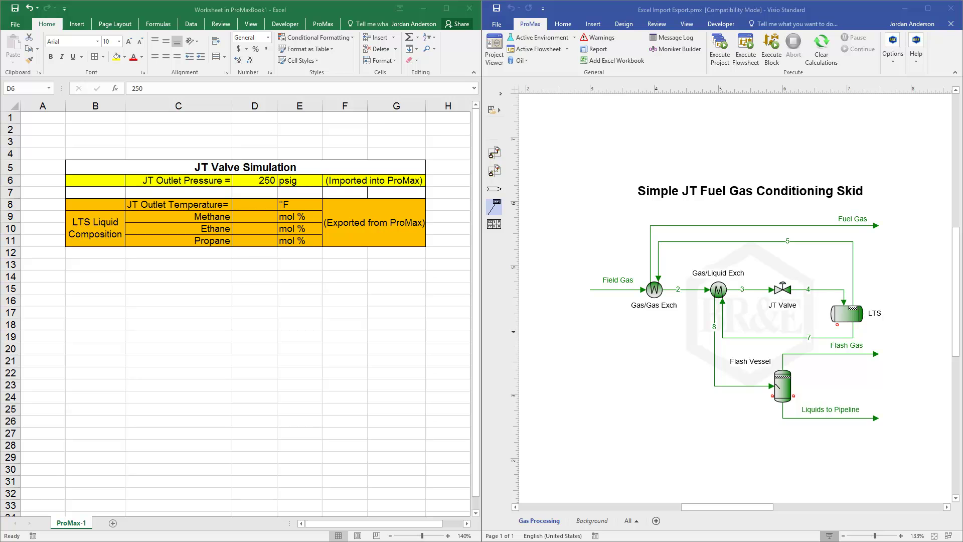
Step: Review the Excel table's outlet pressure (D6), outlet temperature (D8) and C1–C3 result cells
left_click(593, 207)
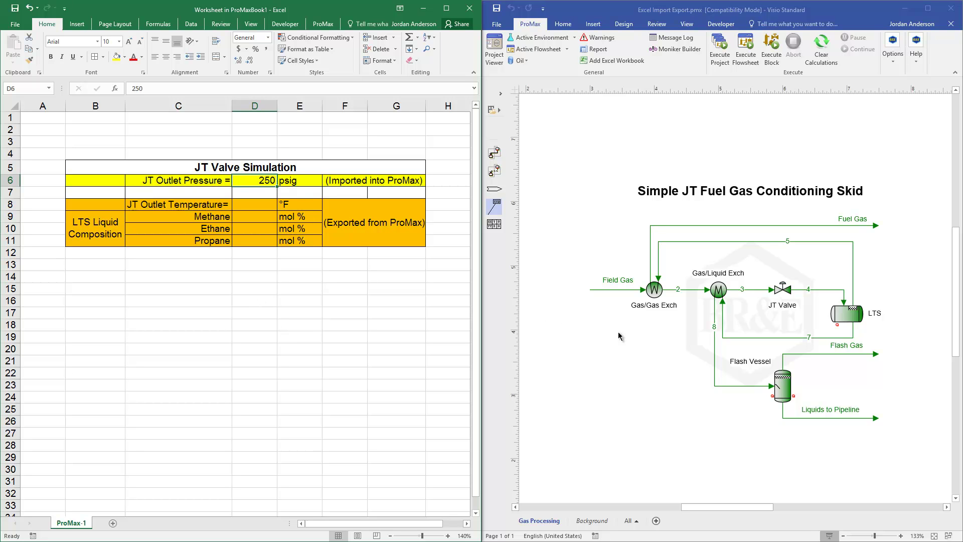
left_click(257, 207)
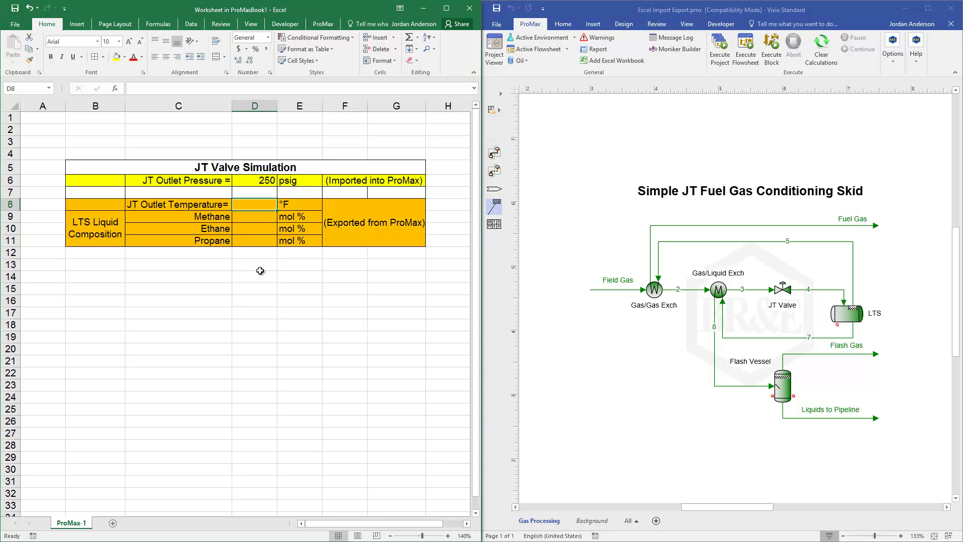
left_click_drag(257, 220, 257, 246)
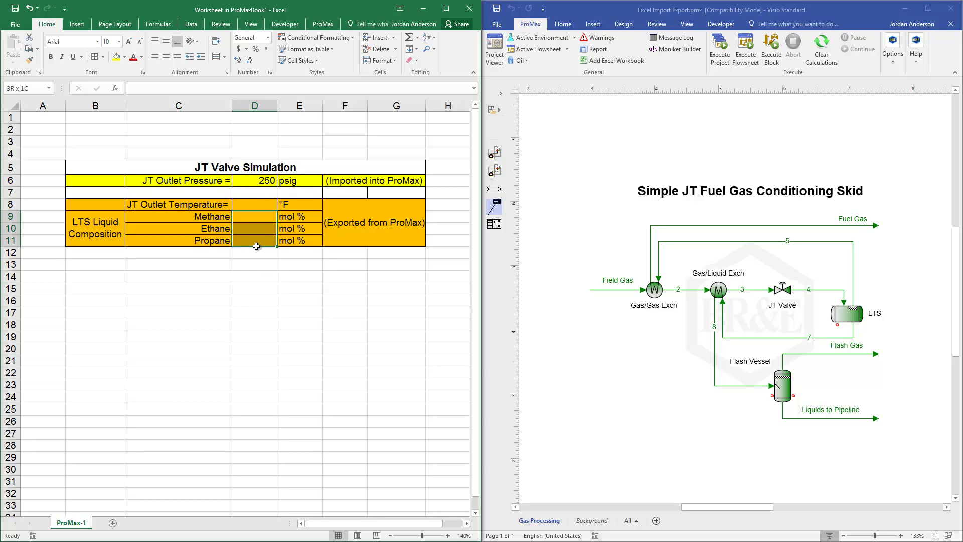
left_click(272, 291)
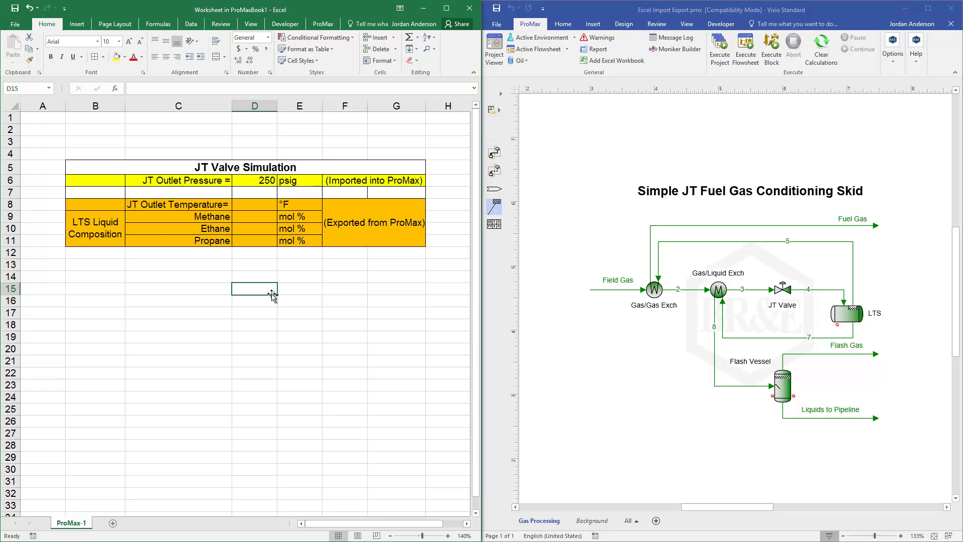
left_click(259, 179)
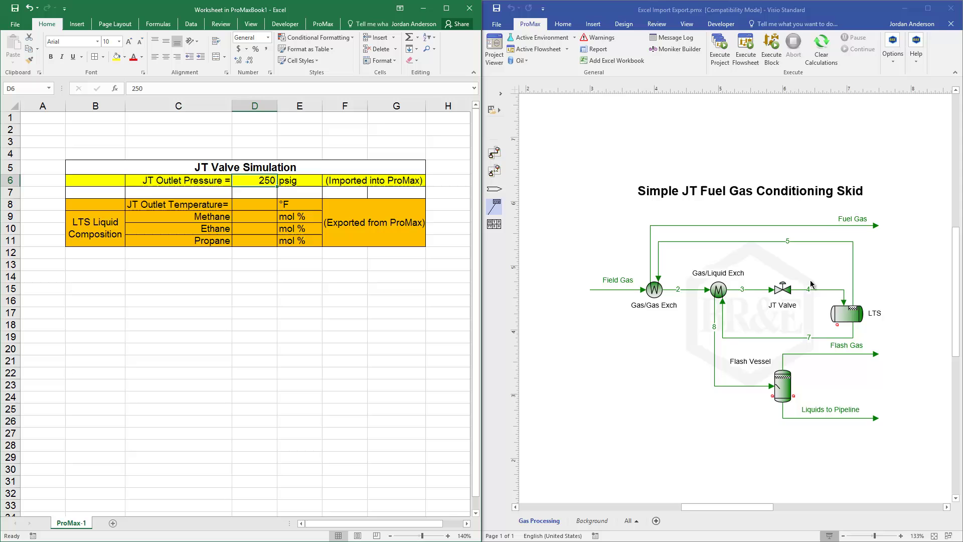
Step: Clear stream 4's 250 psig total pressure in its properties so the flowsheet is unsolved
left_click(827, 292)
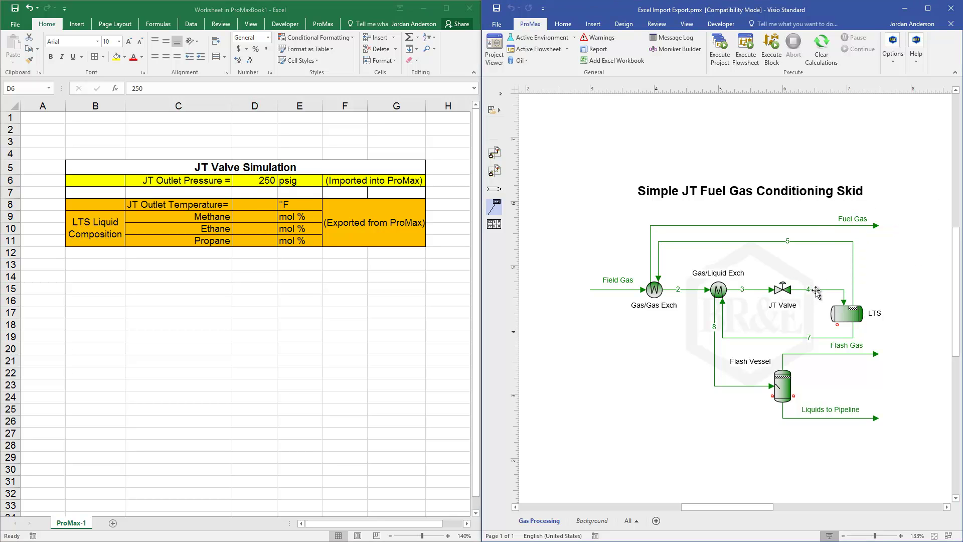
double_click(816, 292)
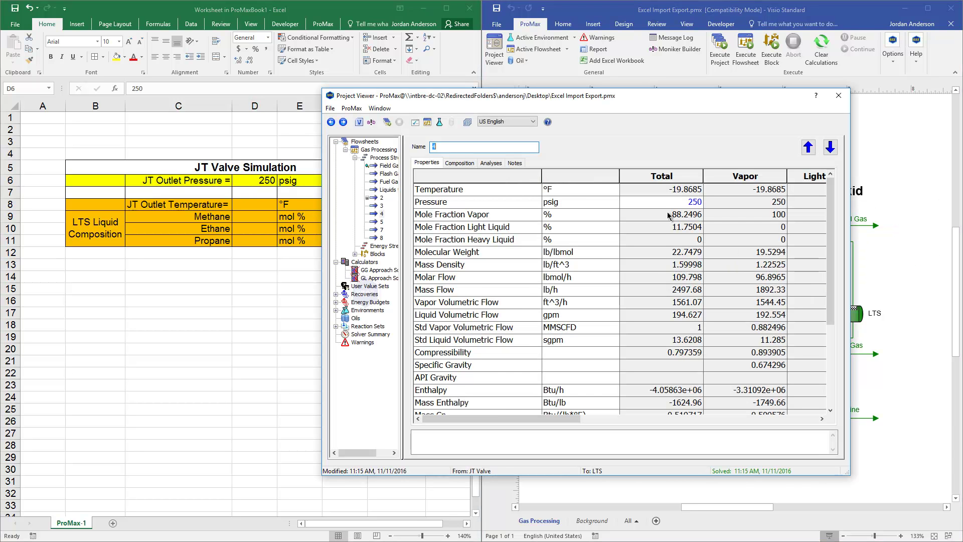
key("Tab")
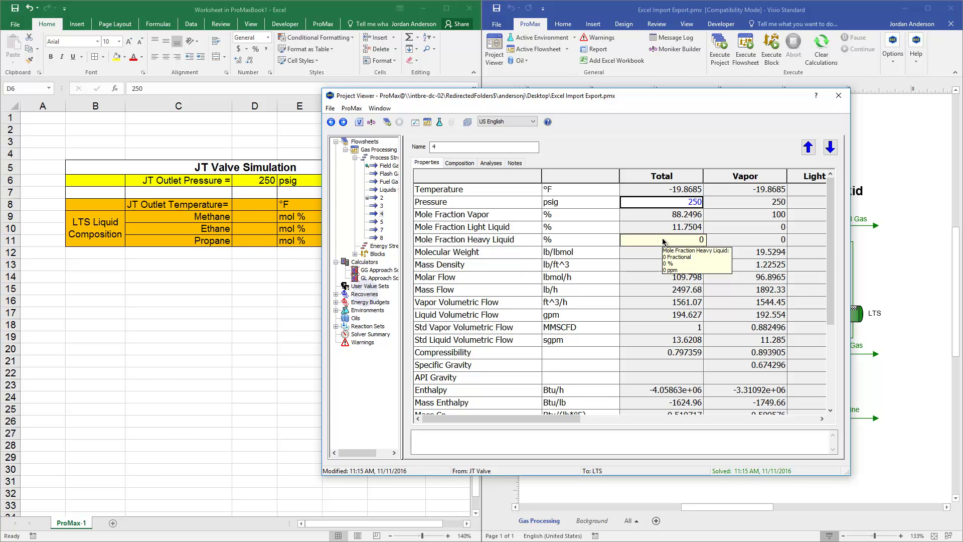
key("Delete")
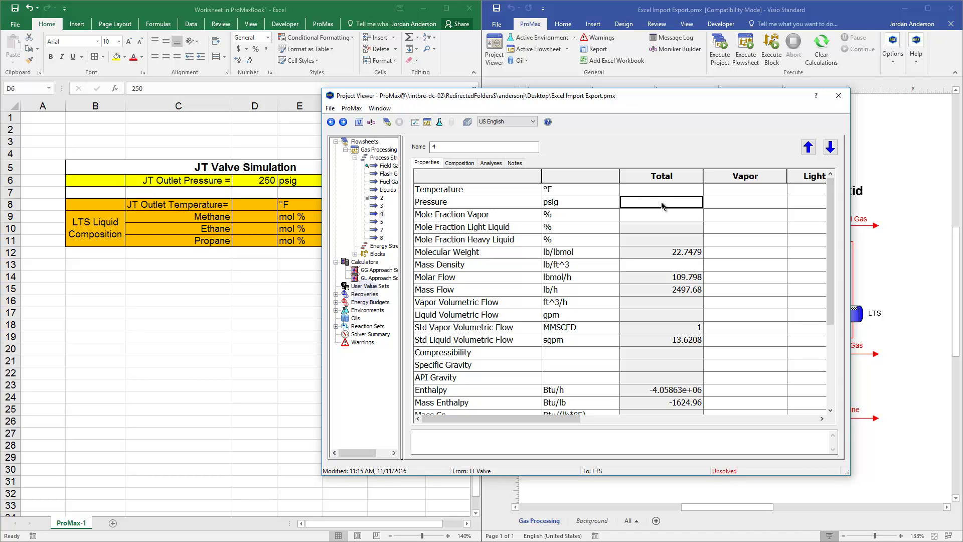
Step: Link stream 4's total pressure to Excel cell D6 using Import While Not Solving
right_click(666, 206)
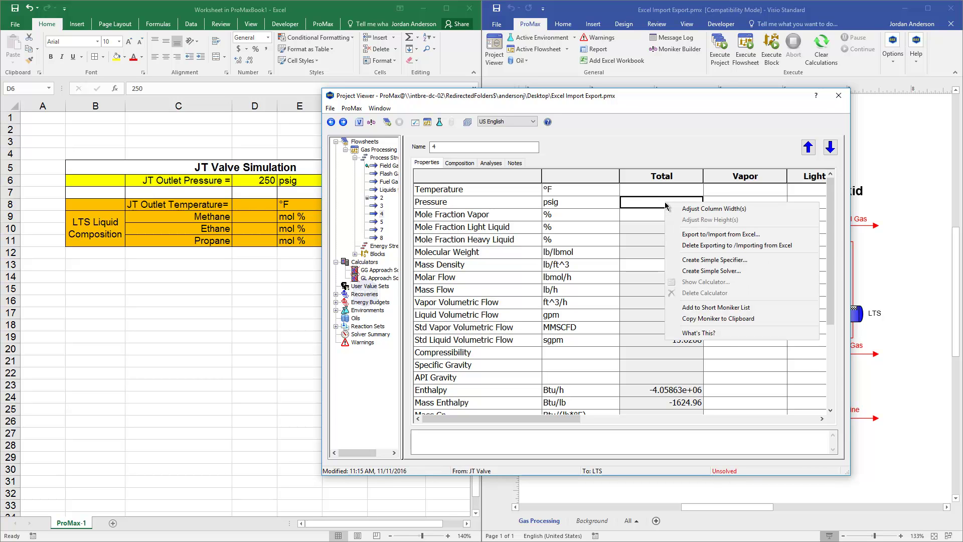
left_click(738, 239)
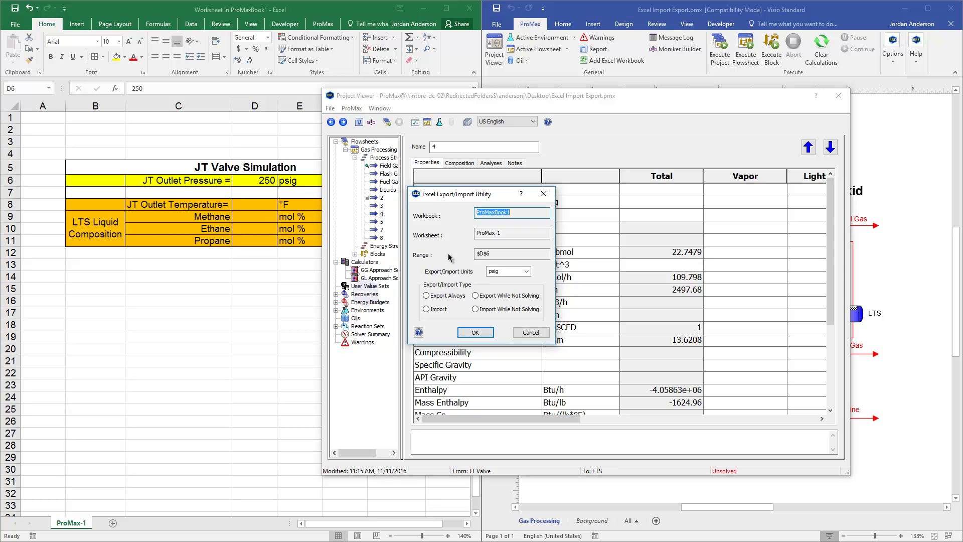
left_click(256, 182)
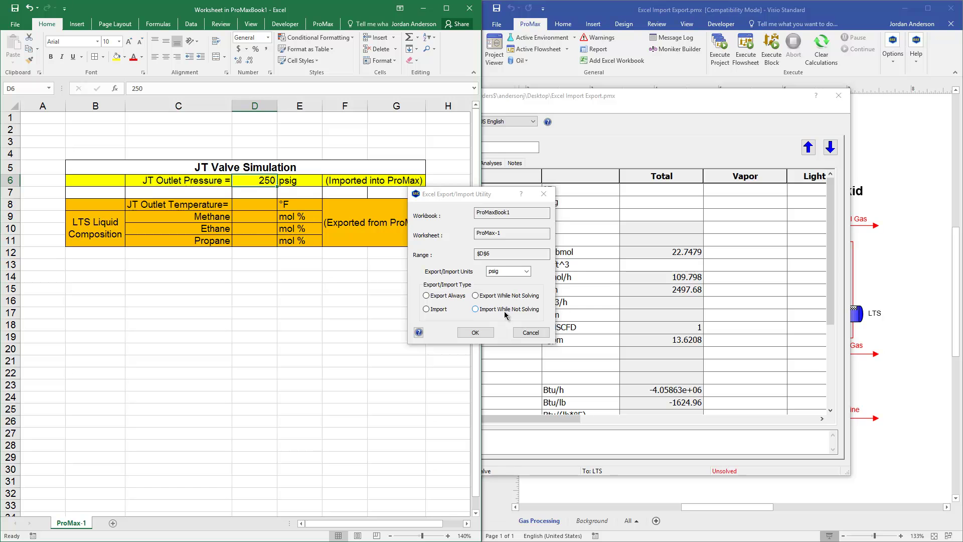
left_click(476, 309)
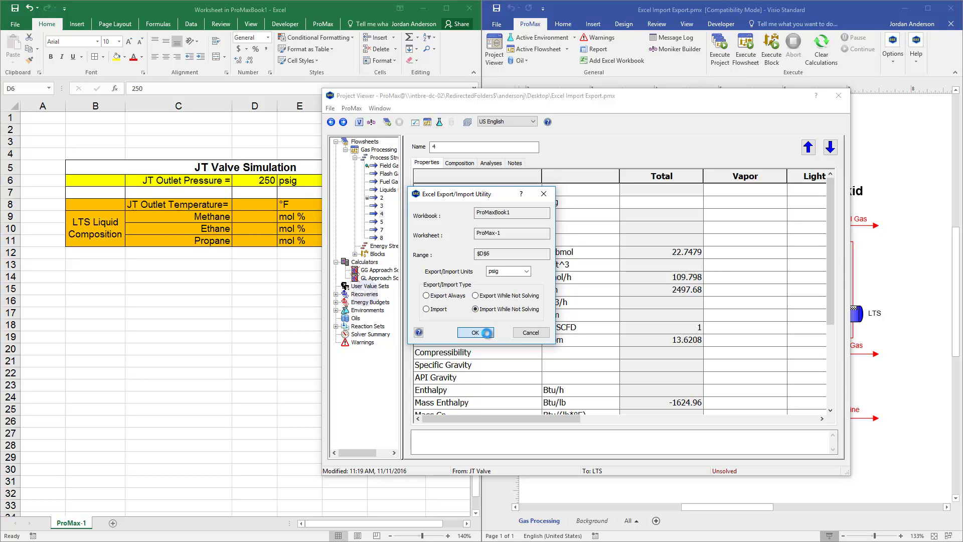
left_click(476, 333)
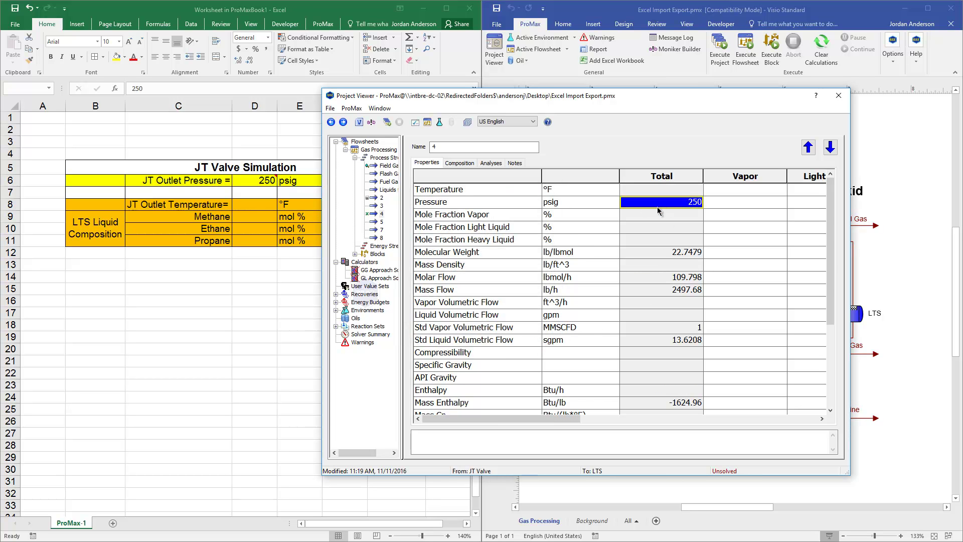
Step: Change the outlet pressure in Excel cell D6 to 240 psig
mouse_move(660, 210)
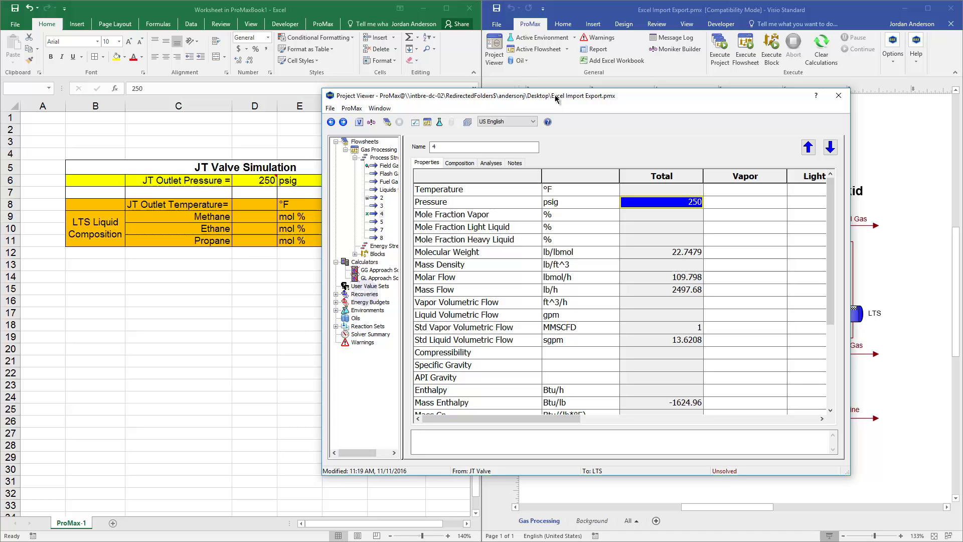
left_click_drag(556, 99, 569, 98)
left_click(268, 185)
mouse_move(261, 182)
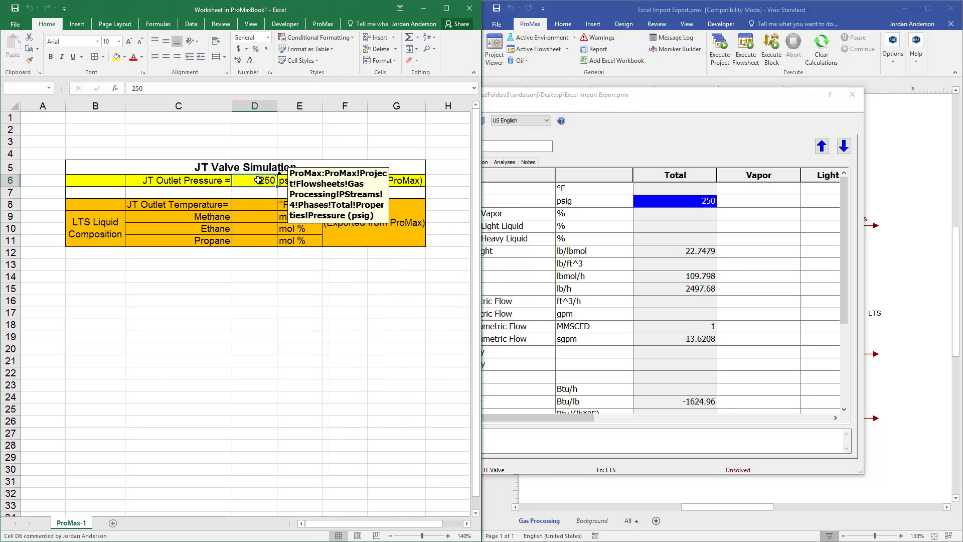
type("240")
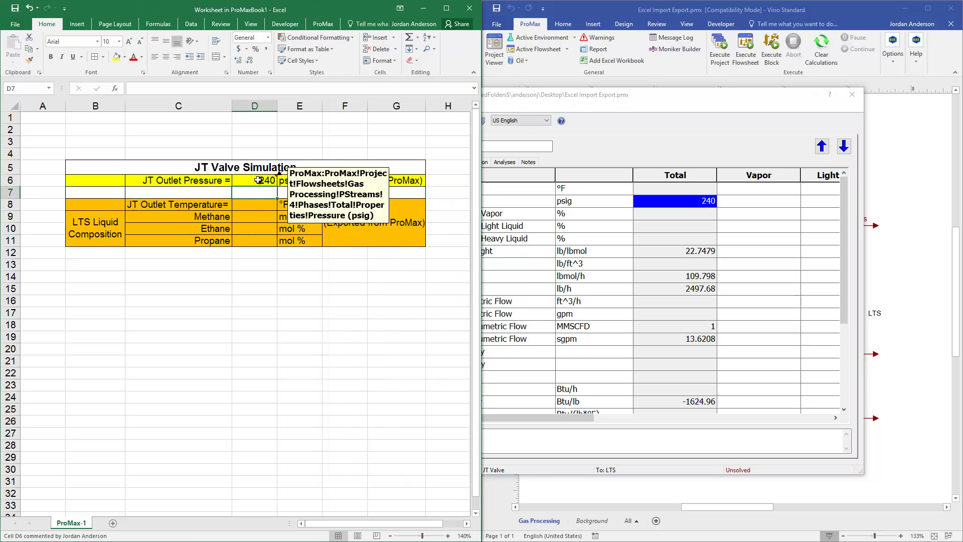
key("Return")
Step: Solve with the imported 240 psig and select stream 4's -21.0765 °F outlet temperature
mouse_move(689, 203)
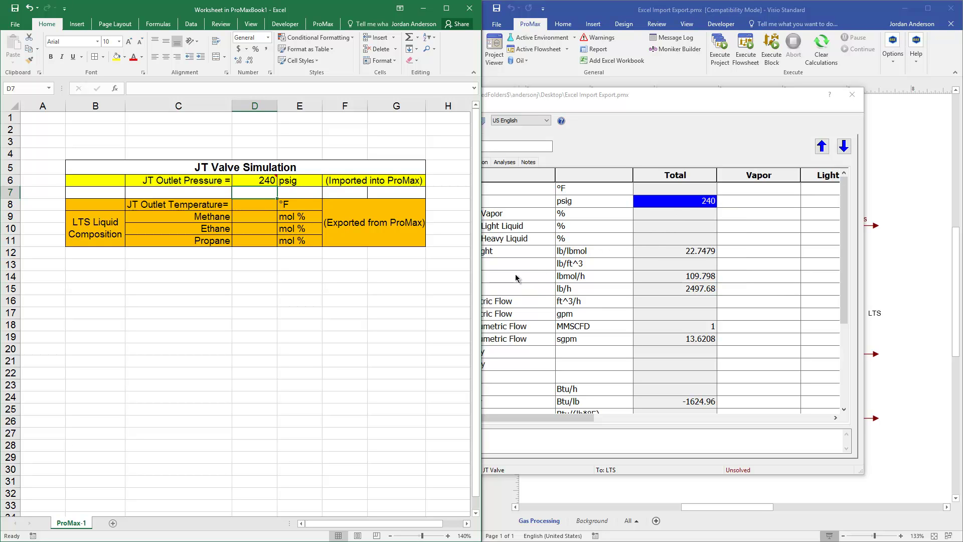
left_click(596, 99)
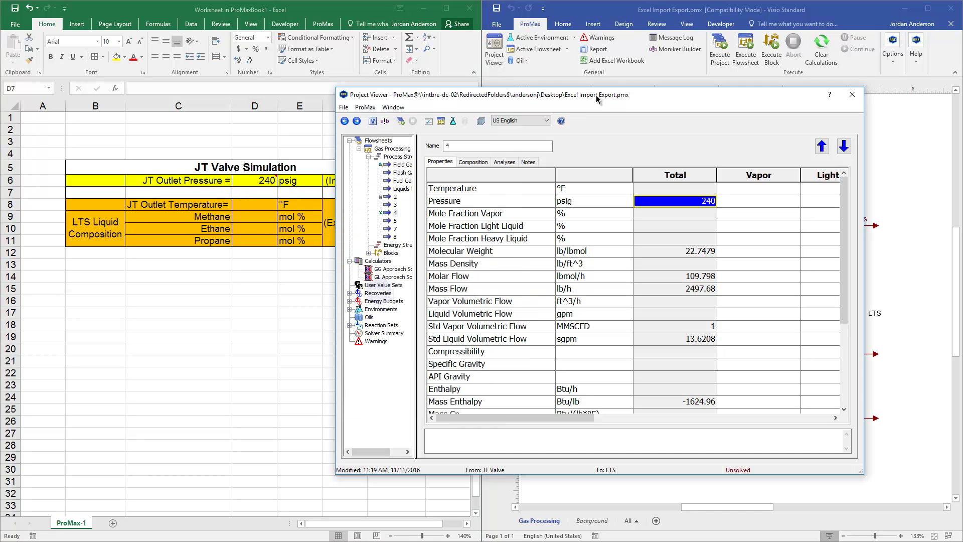
left_click(404, 124)
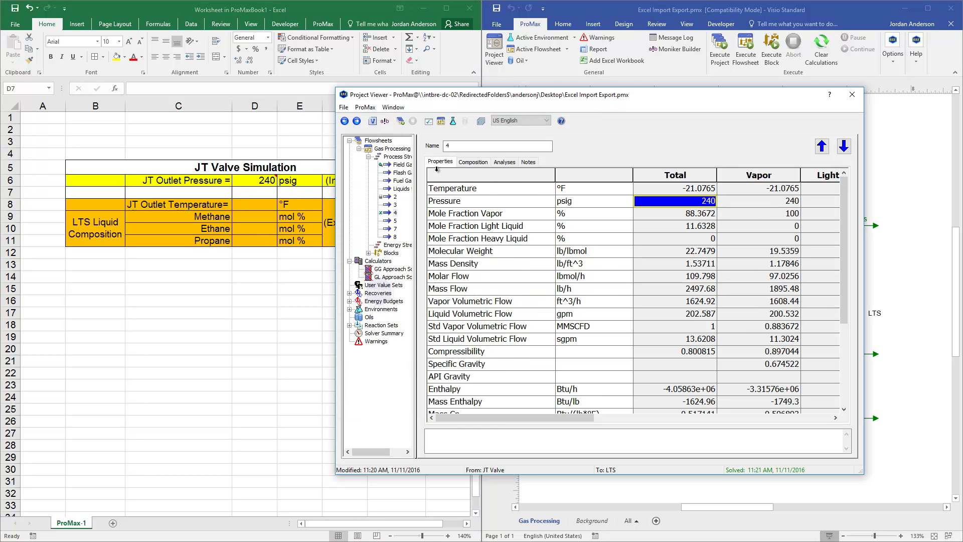
left_click(683, 196)
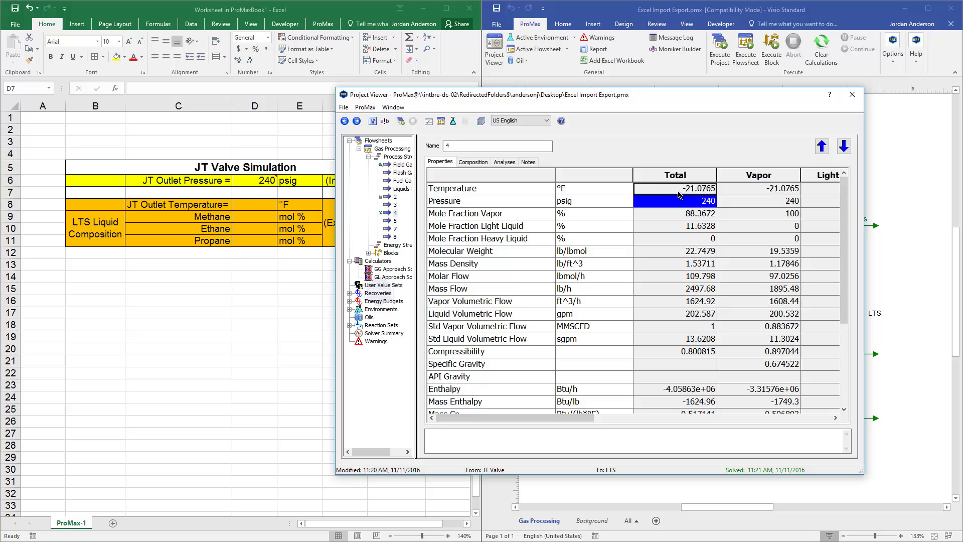
Step: Export stream 4's -21.0765 °F outlet temperature to Excel cell D8
right_click(677, 191)
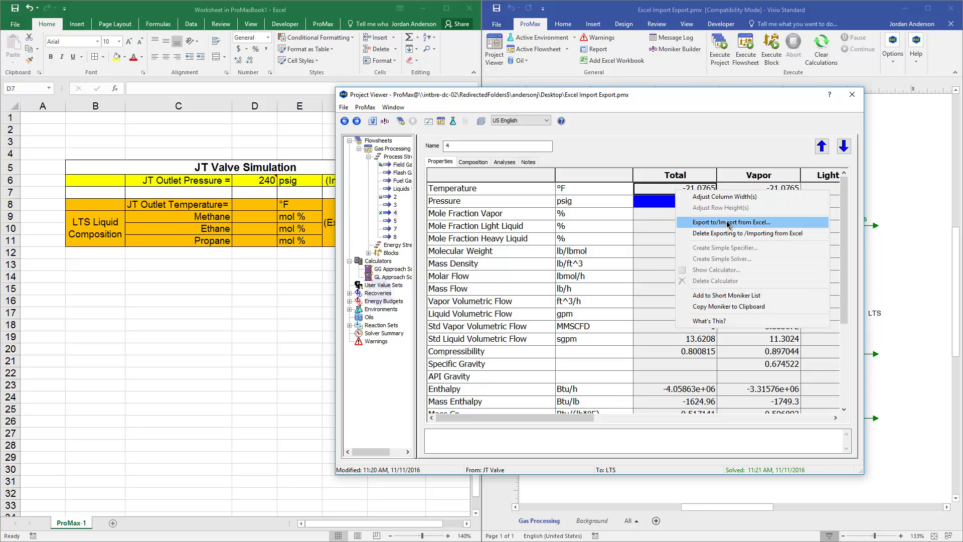
left_click(728, 222)
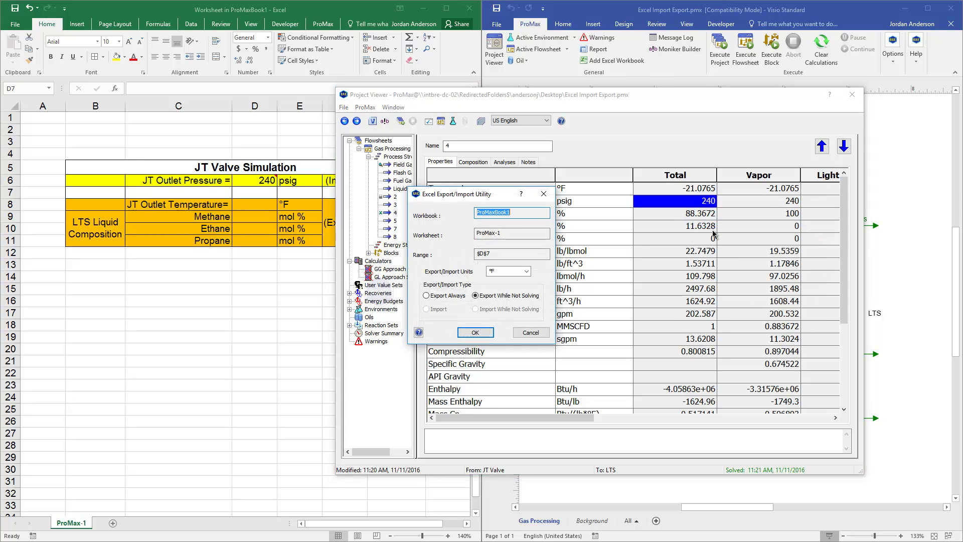
left_click(256, 207)
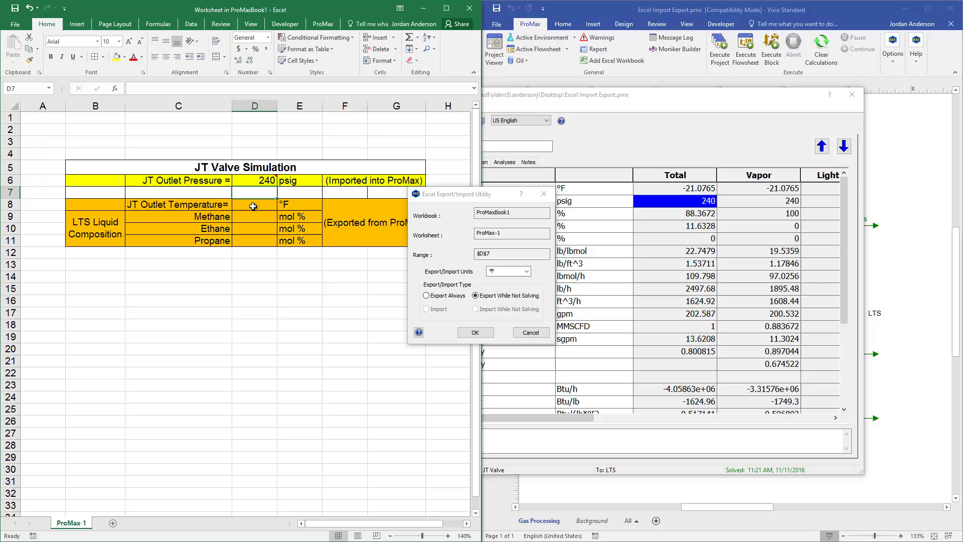
left_click(253, 206)
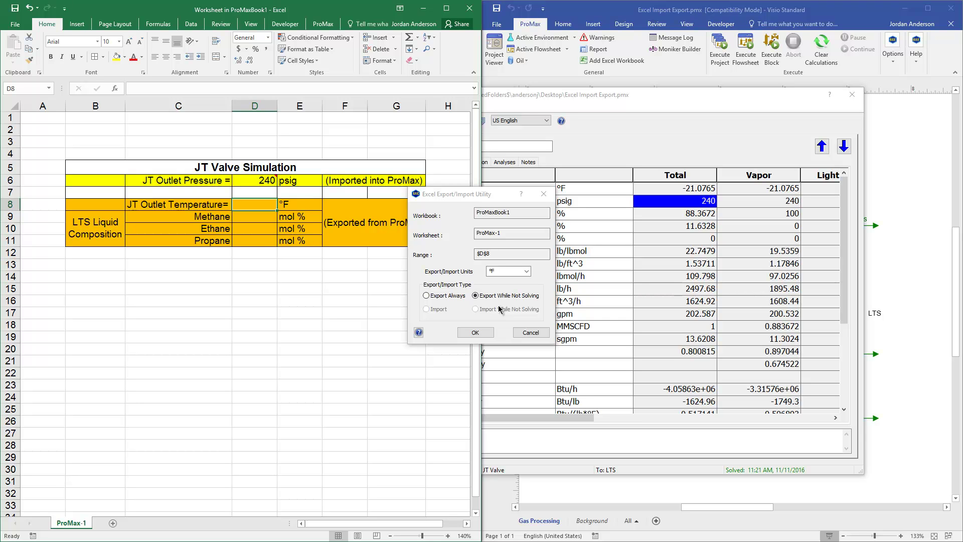
left_click(475, 332)
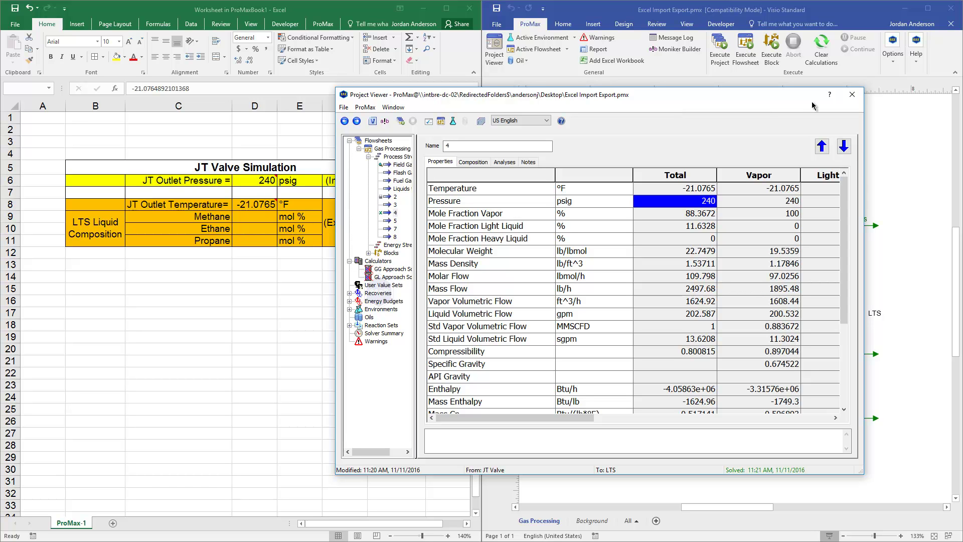
Step: Open stream 7's composition and begin an Excel export link from its C1 total fraction
left_click(852, 94)
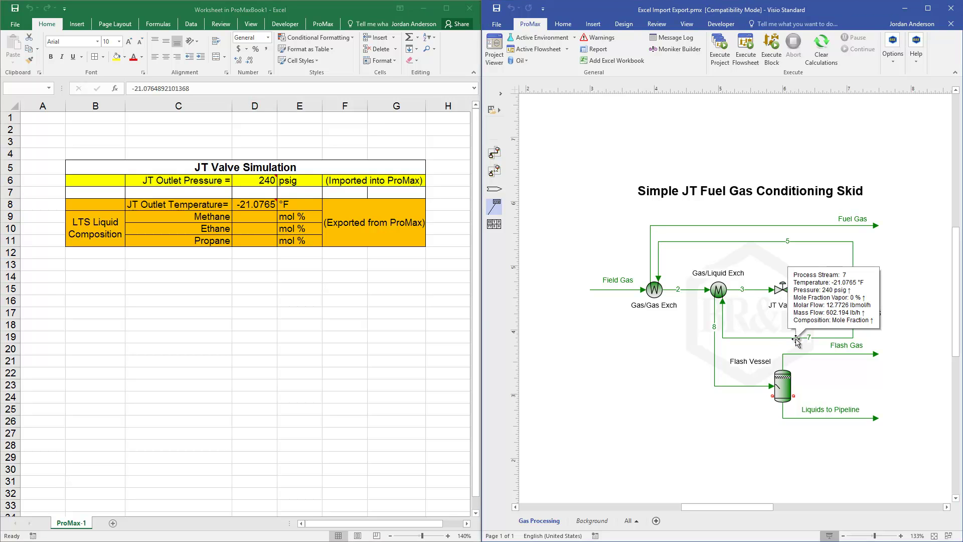
double_click(797, 339)
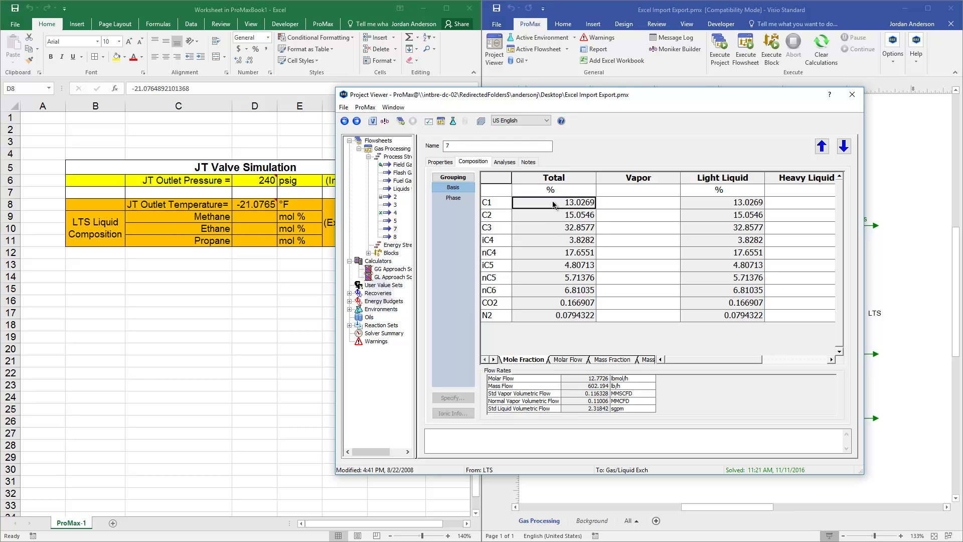
left_click_drag(557, 205, 560, 232)
left_click(560, 232)
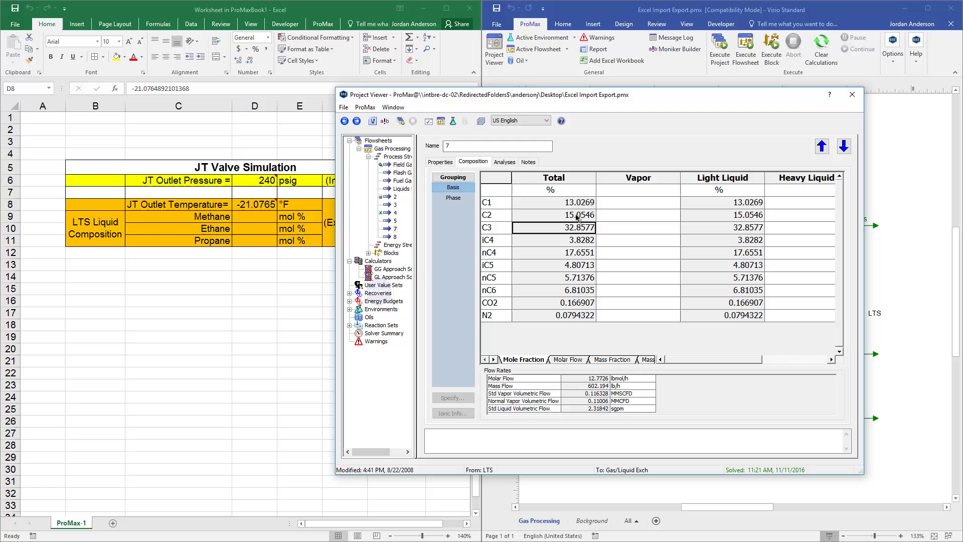
left_click(552, 207)
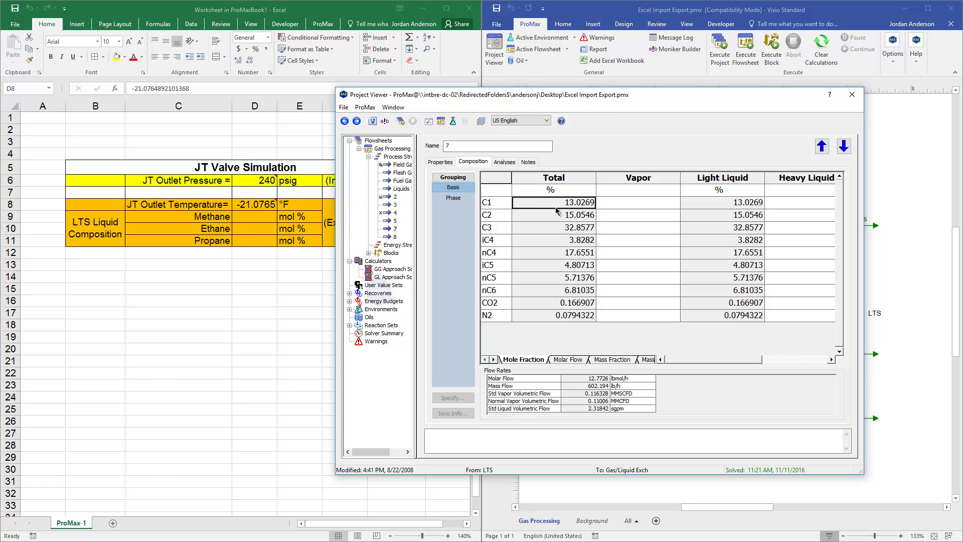
right_click(557, 206)
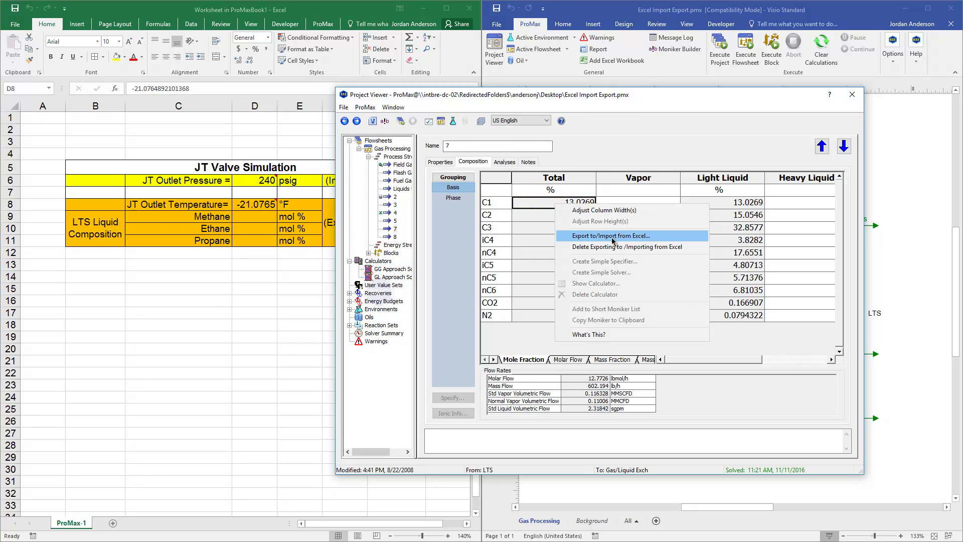
left_click(614, 241)
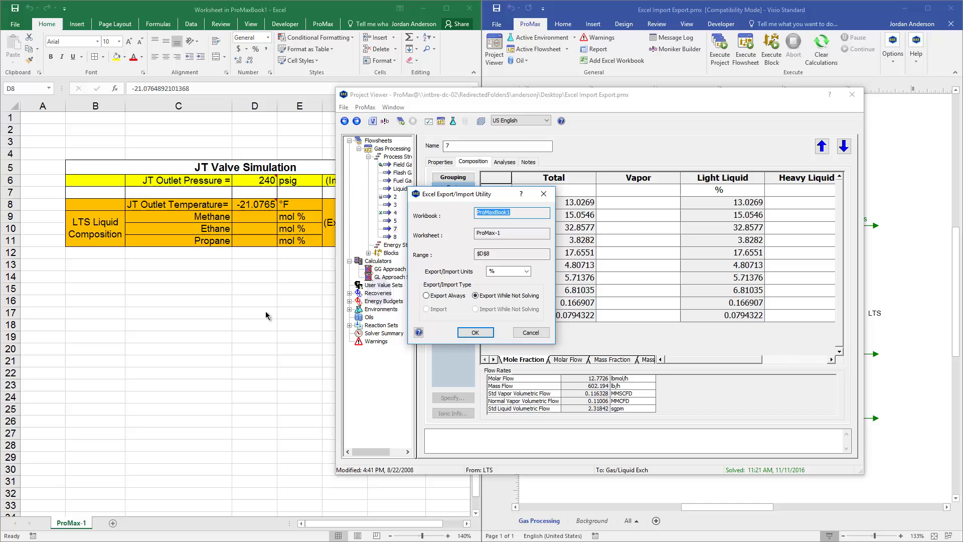
Step: Export stream 7's C1–C3 fractions to D9:D11 (13.0269, 15.0546, 32.8577 mol %), then close the viewer
left_click(268, 253)
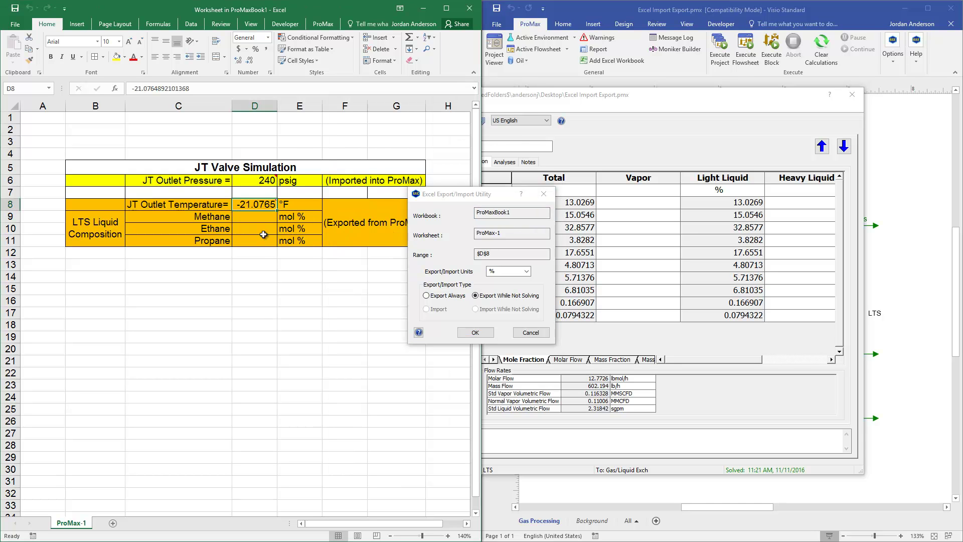
left_click(254, 218)
left_click_drag(255, 218, 261, 244)
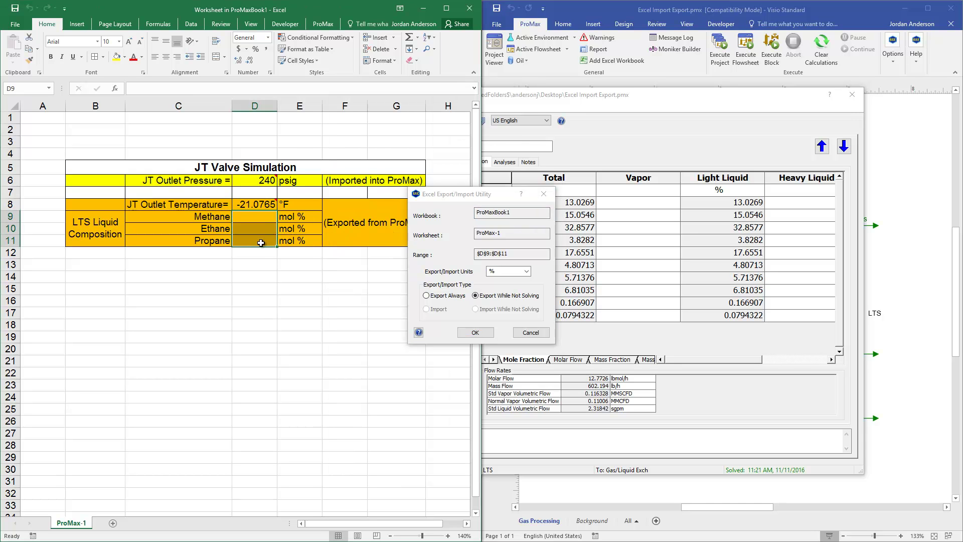
left_click_drag(464, 201, 691, 191)
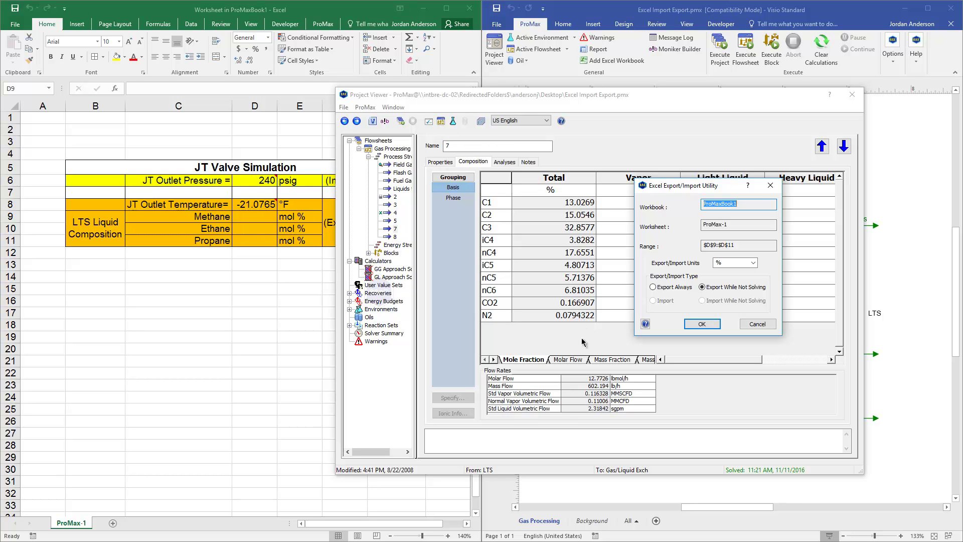
left_click(261, 218)
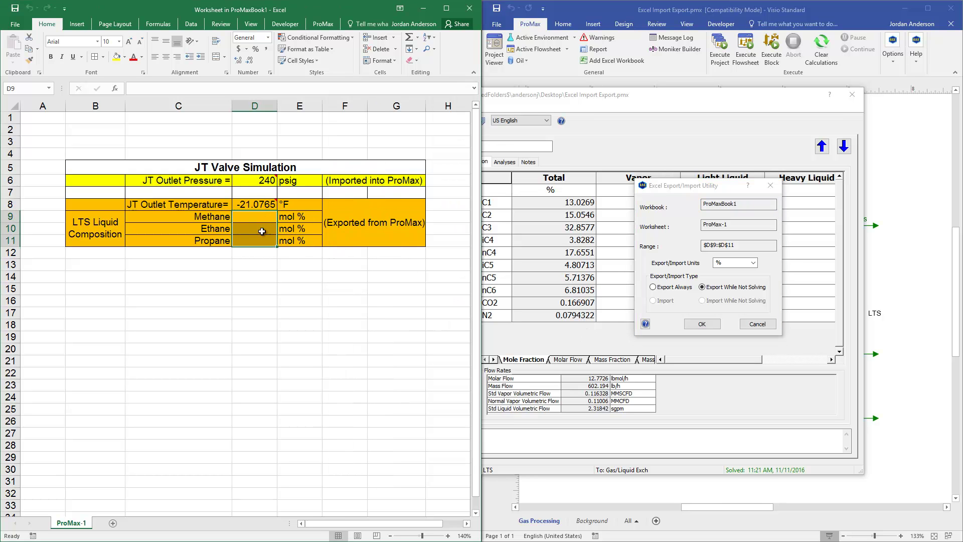
left_click(702, 325)
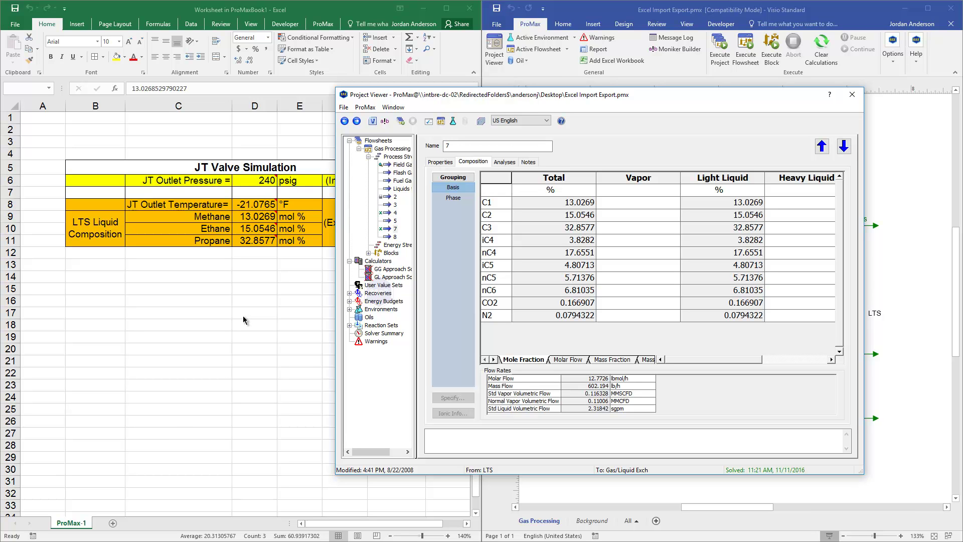
left_click(853, 99)
left_click(312, 312)
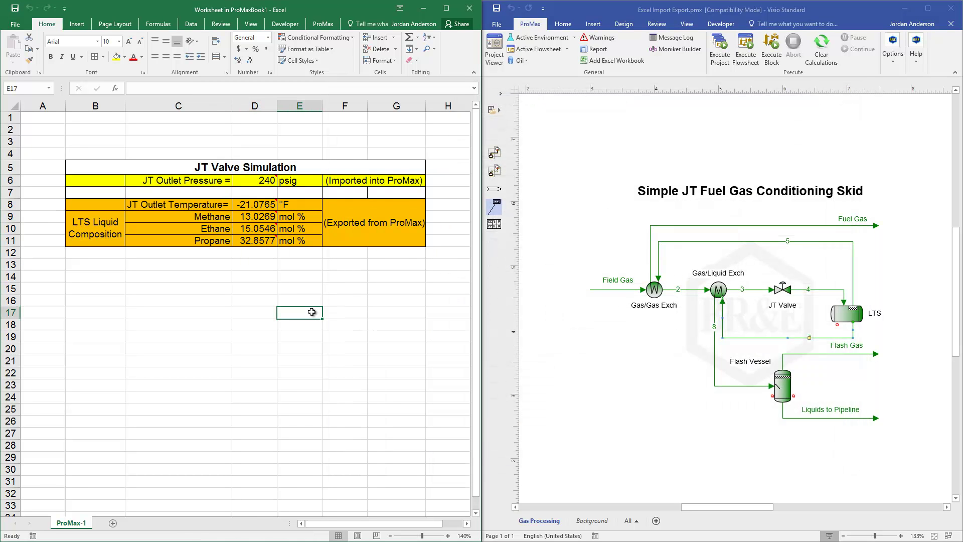